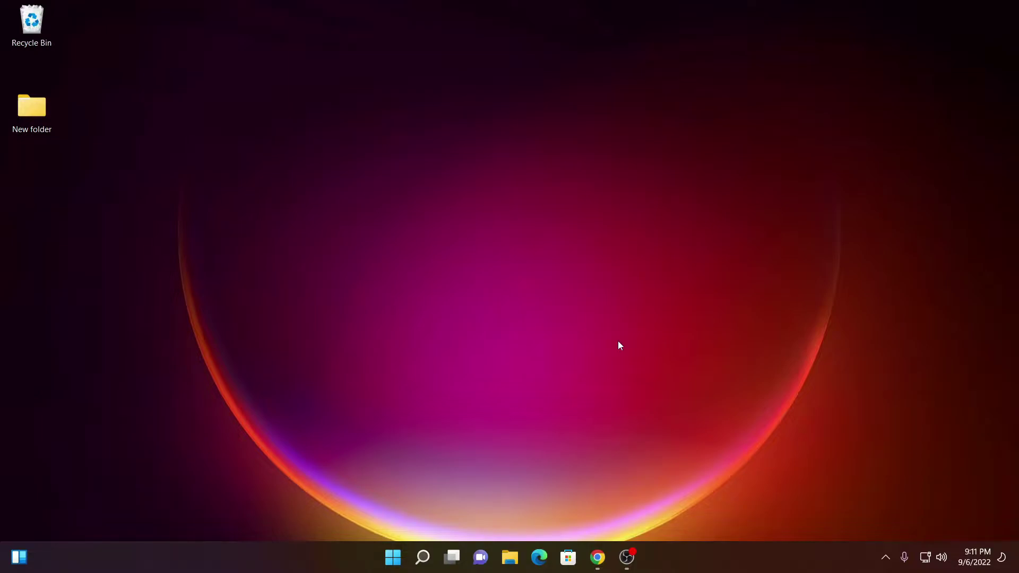
# - Open the Vivaldi homepage from the Google results for 'vivaldi browser'
pyautogui.click(598, 557)
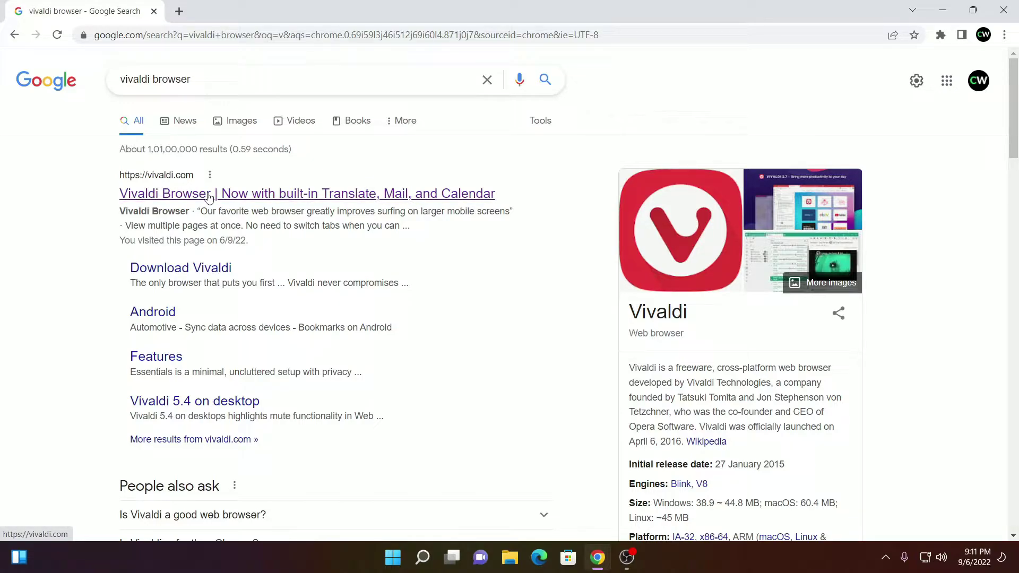
pyautogui.click(210, 196)
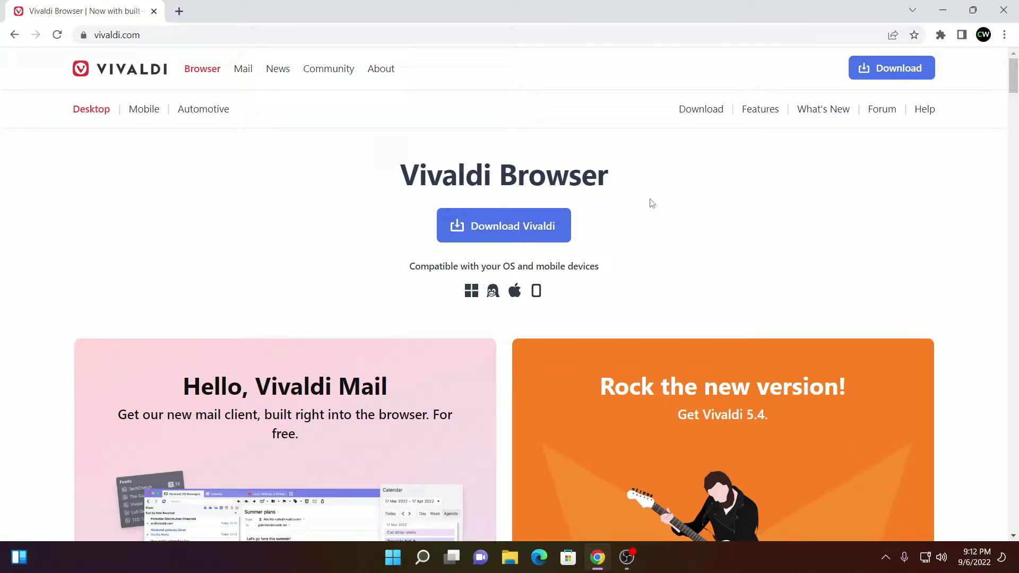
# - Download the Vivaldi installer for Windows and show the downloaded file's options
pyautogui.click(510, 231)
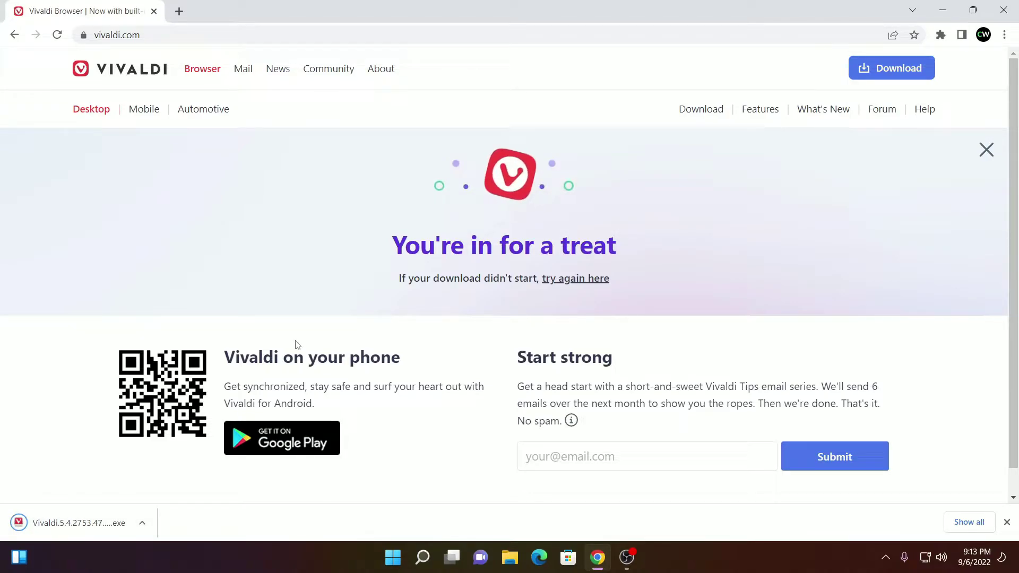
pyautogui.click(142, 522)
# - Run the installer and install Vivaldi for all users, keeping English (US)
pyautogui.click(194, 437)
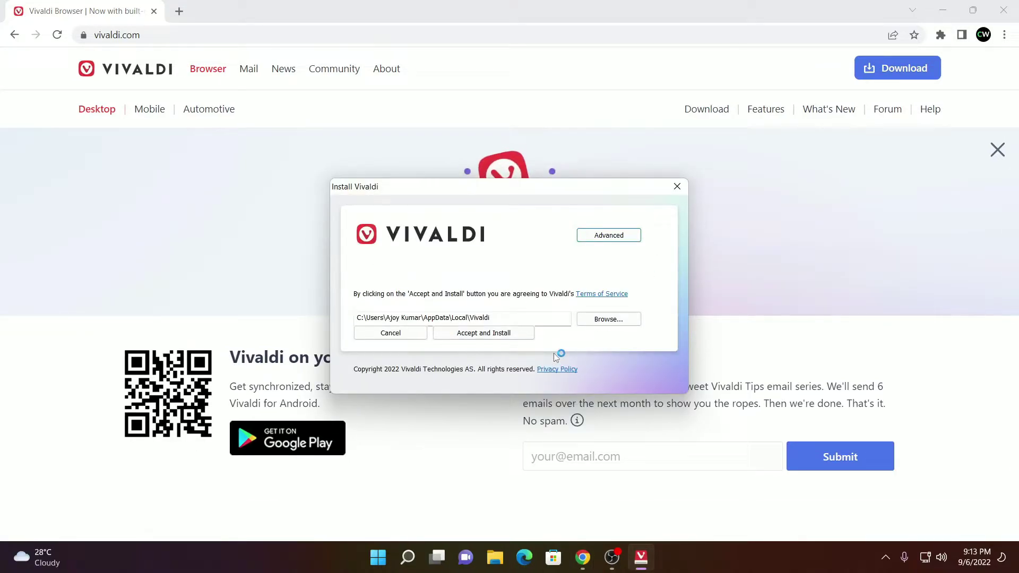
pyautogui.click(943, 10)
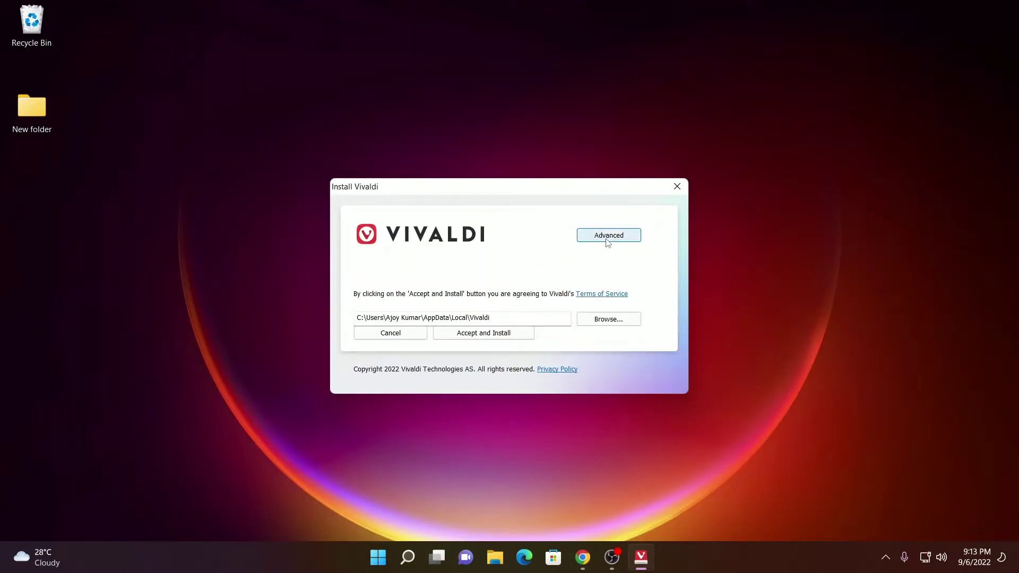
pyautogui.click(607, 238)
pyautogui.click(484, 287)
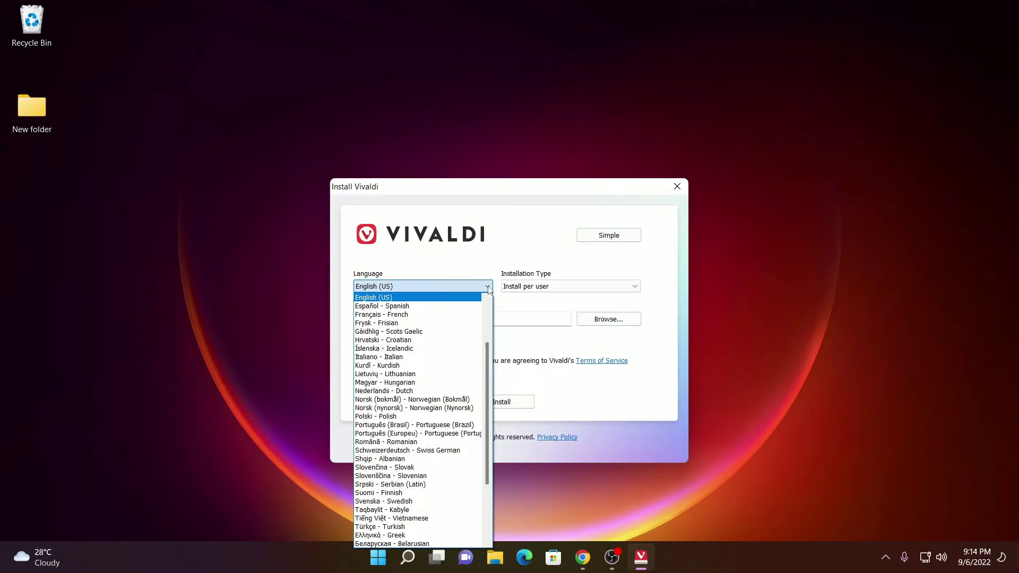
pyautogui.click(483, 297)
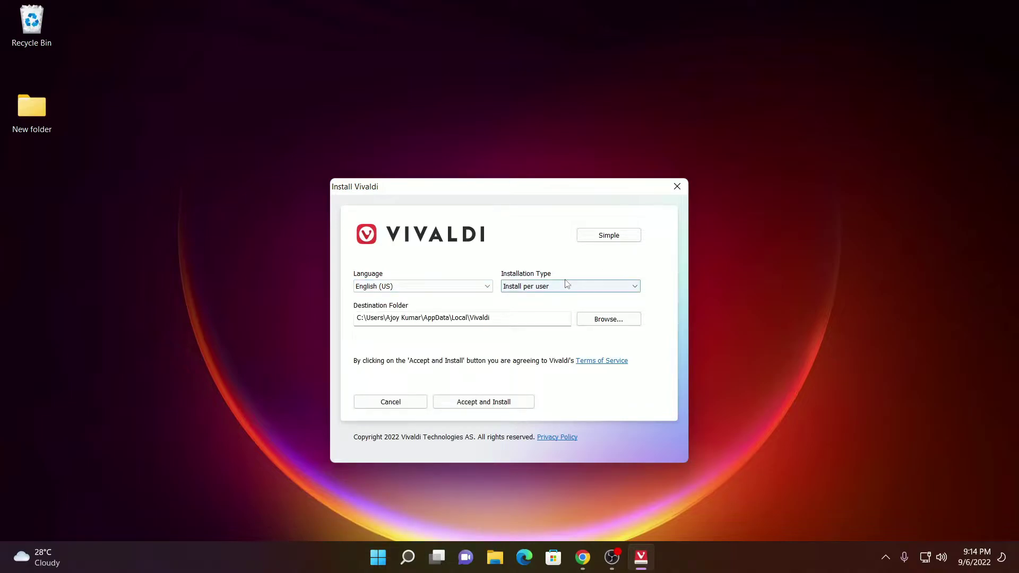
pyautogui.click(628, 287)
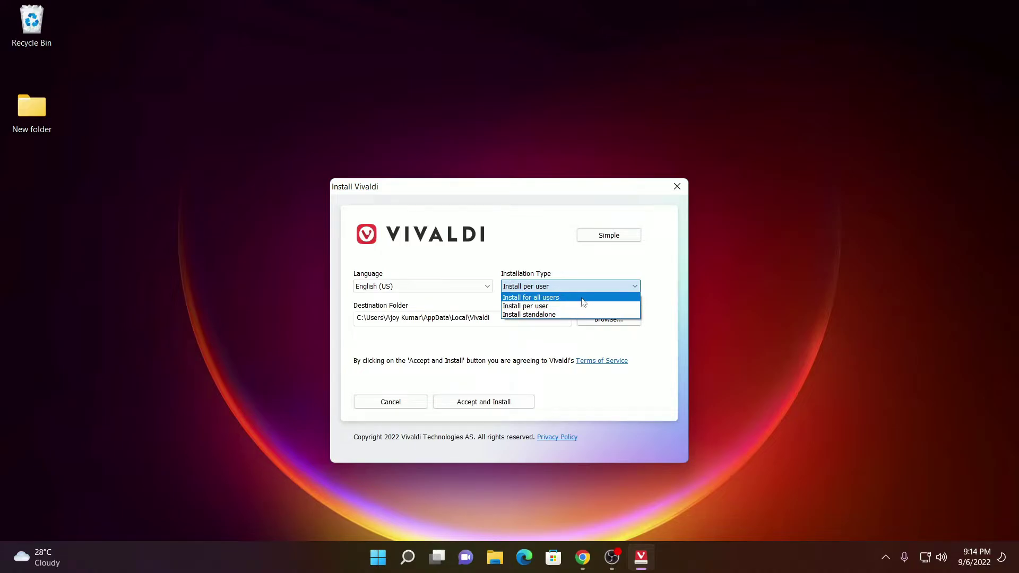
pyautogui.click(582, 302)
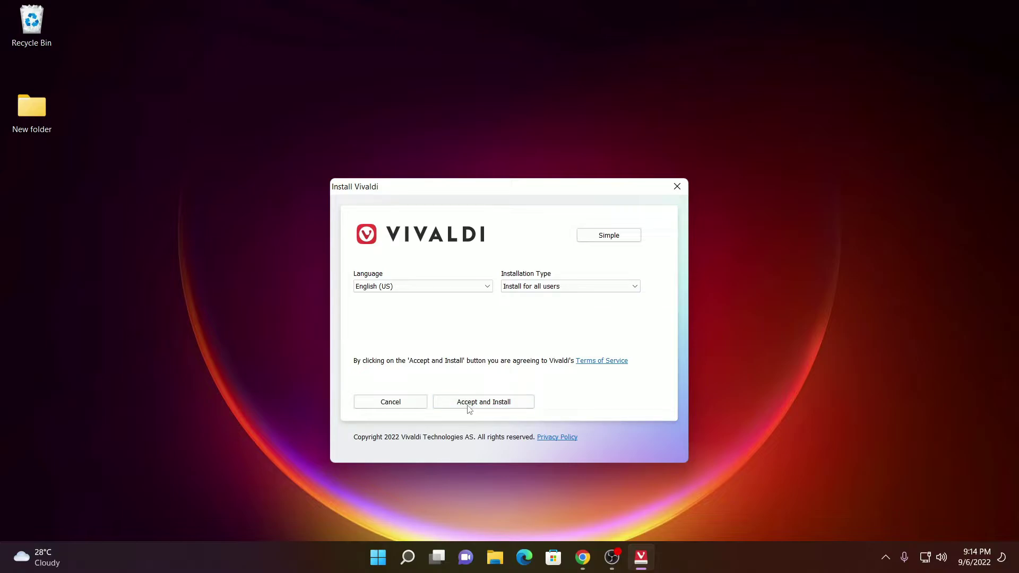
pyautogui.click(507, 406)
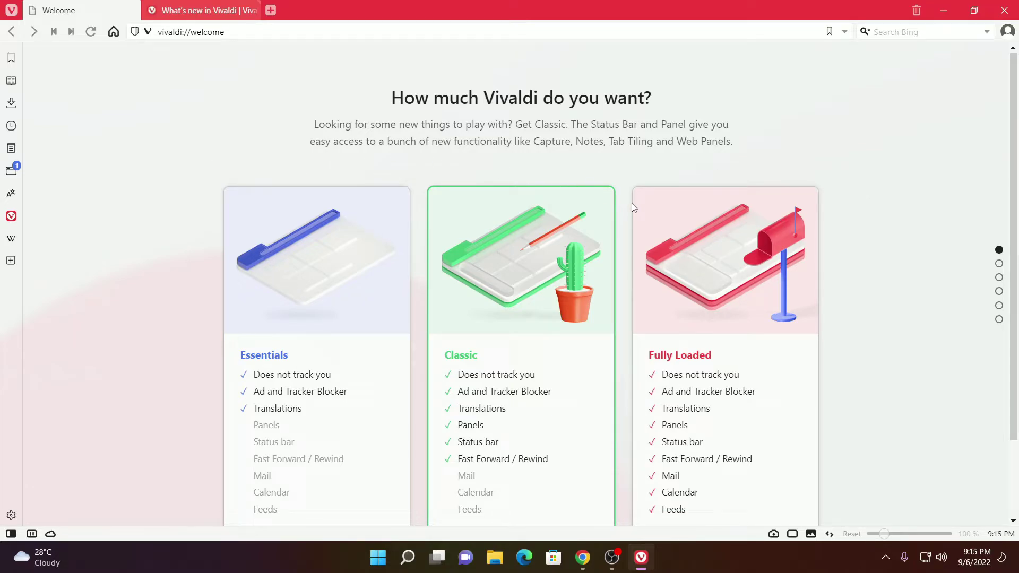
pyautogui.scroll(-1, 645, 205)
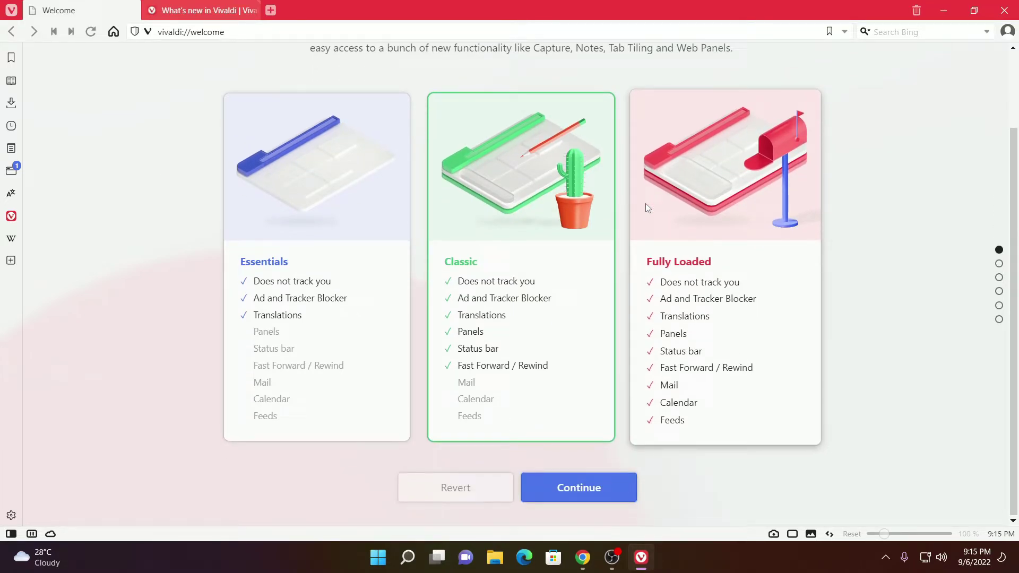
pyautogui.scroll(1, 650, 203)
pyautogui.scroll(-1, 648, 205)
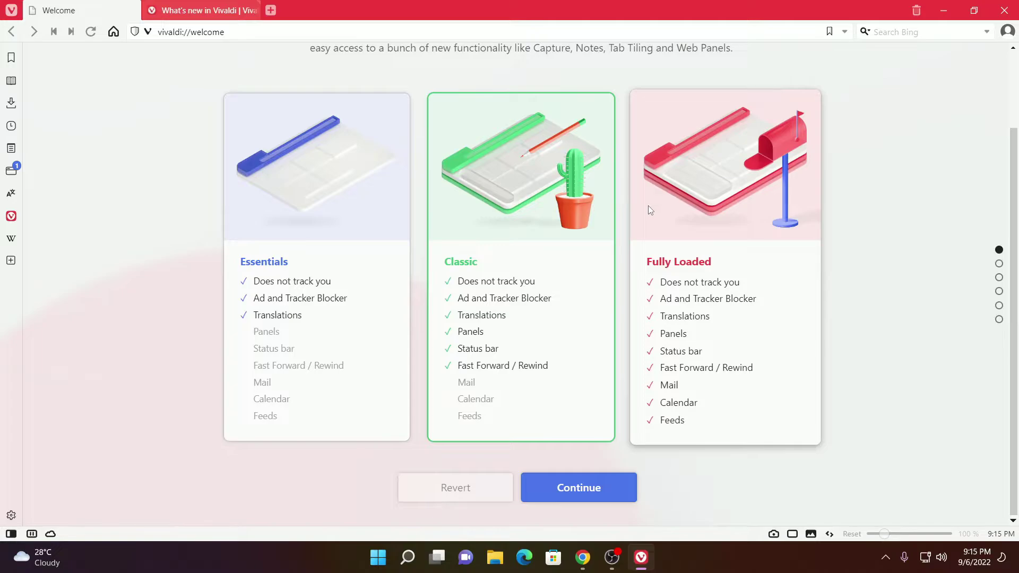
# - Keep the default features, skip data import, and choose Block Trackers and Ads
pyautogui.click(547, 489)
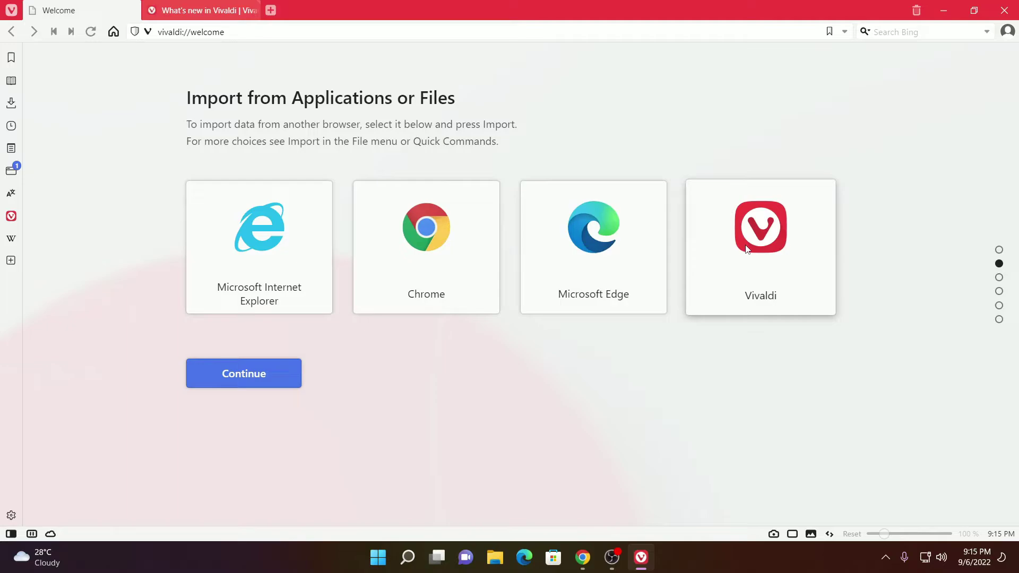
pyautogui.click(273, 371)
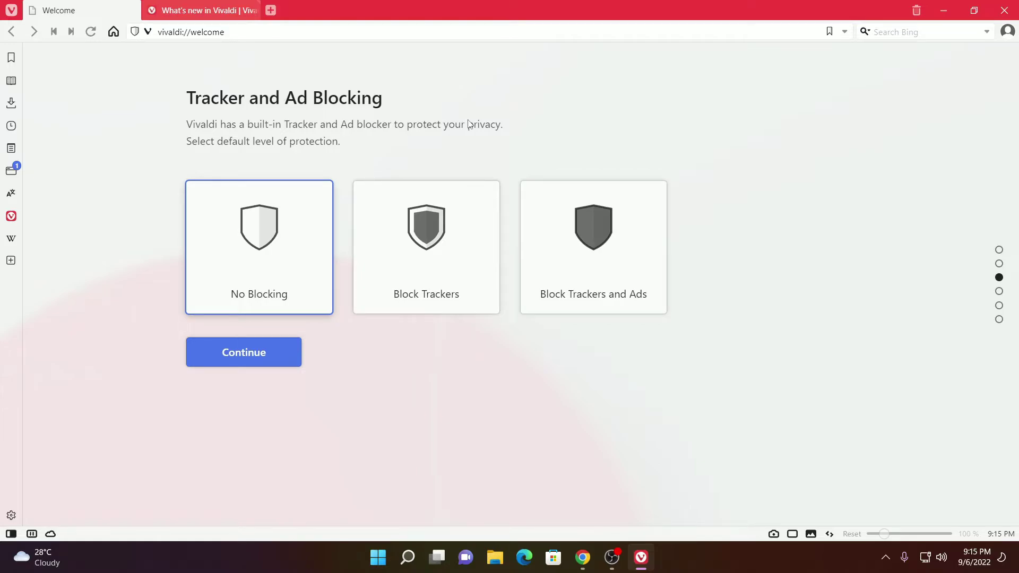
pyautogui.click(568, 262)
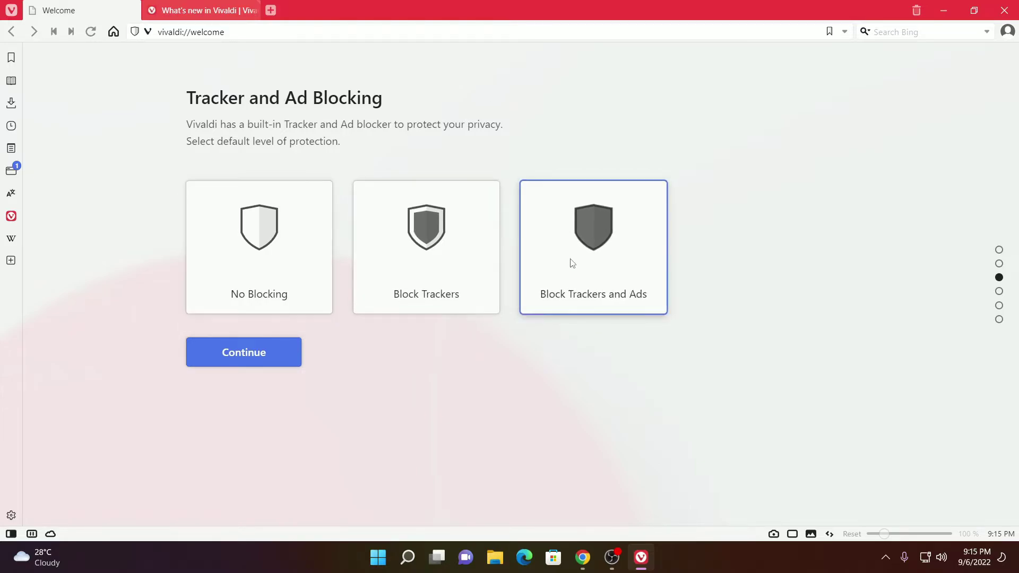
# - Confirm blocking, apply the Hot Pink theme, keep tabs on top, and finish setup
pyautogui.click(262, 352)
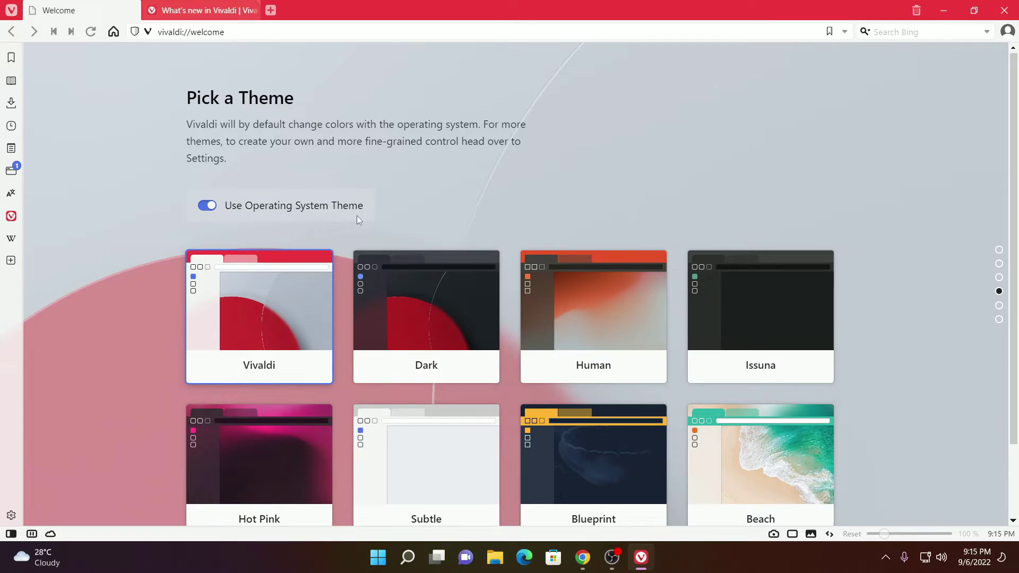
pyautogui.scroll(-2, 357, 216)
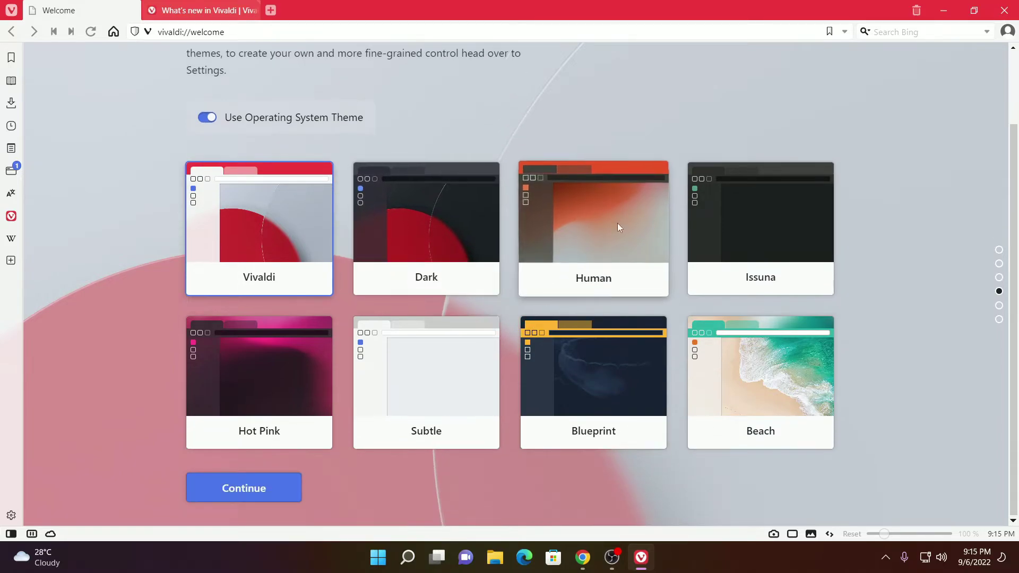
pyautogui.click(239, 386)
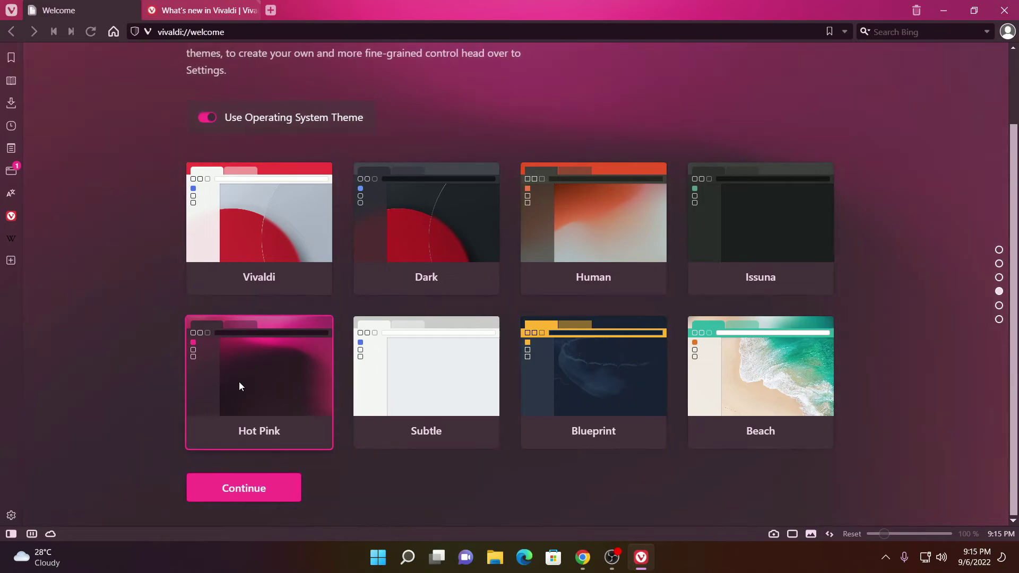
pyautogui.click(271, 496)
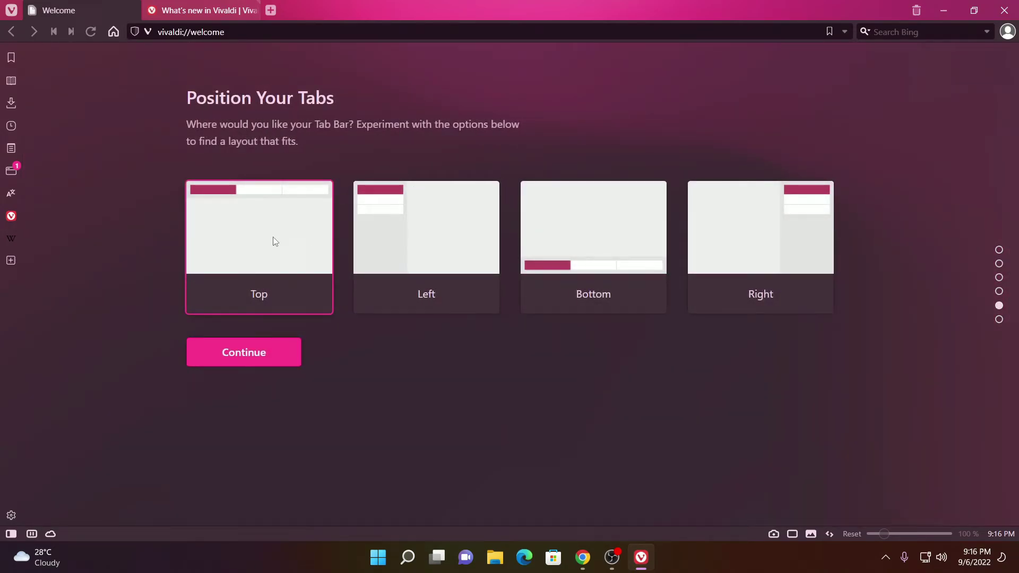
pyautogui.click(259, 354)
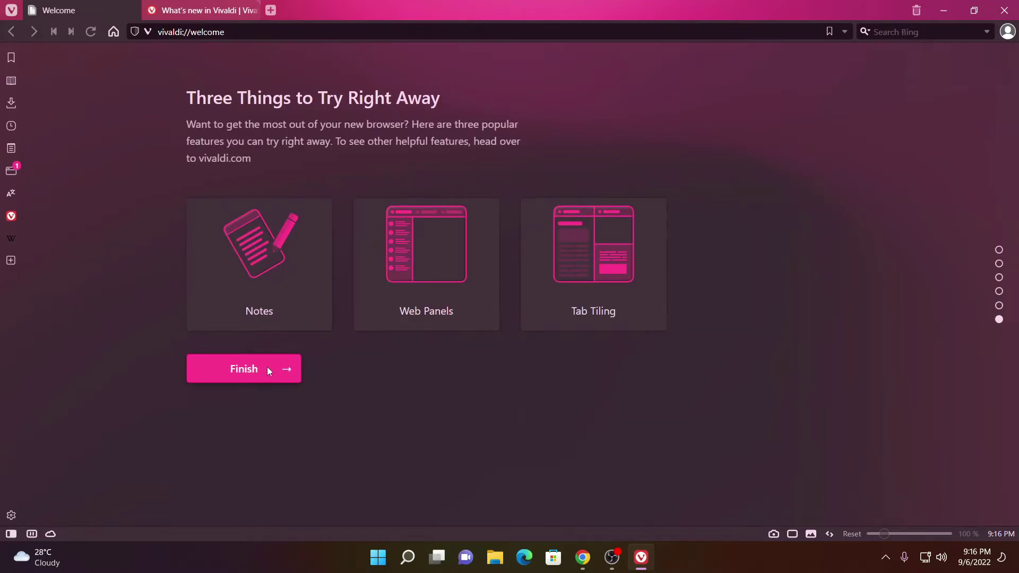
pyautogui.click(266, 369)
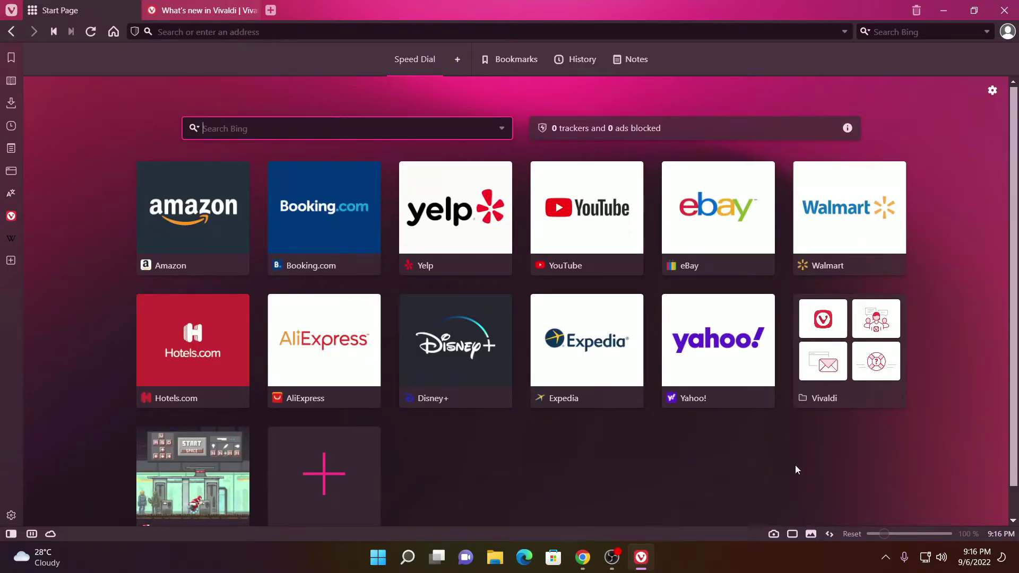
# - Restore and re-maximize the Vivaldi window, then minimize it to the taskbar
pyautogui.click(972, 11)
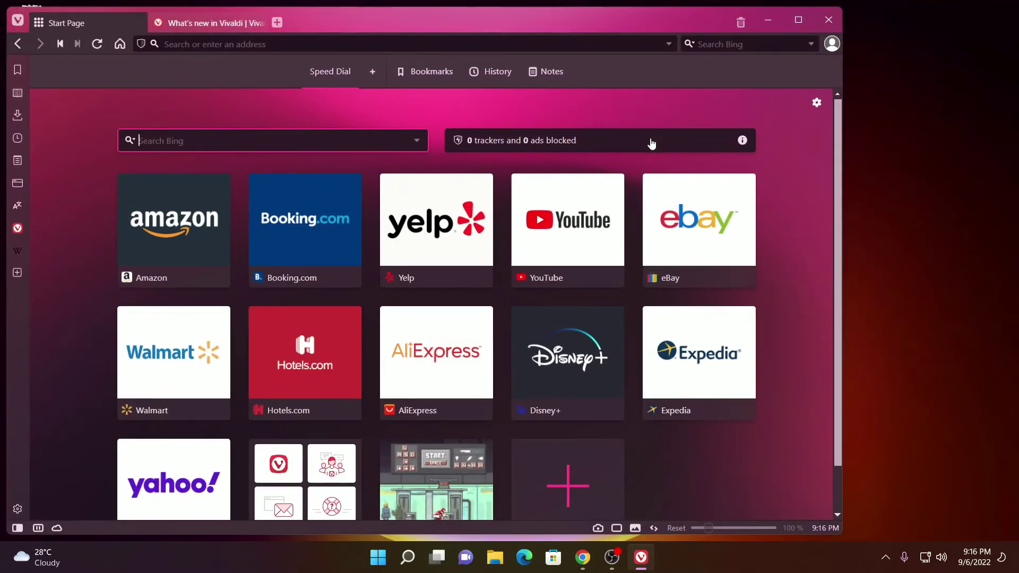
pyautogui.doubleClick(50, 10)
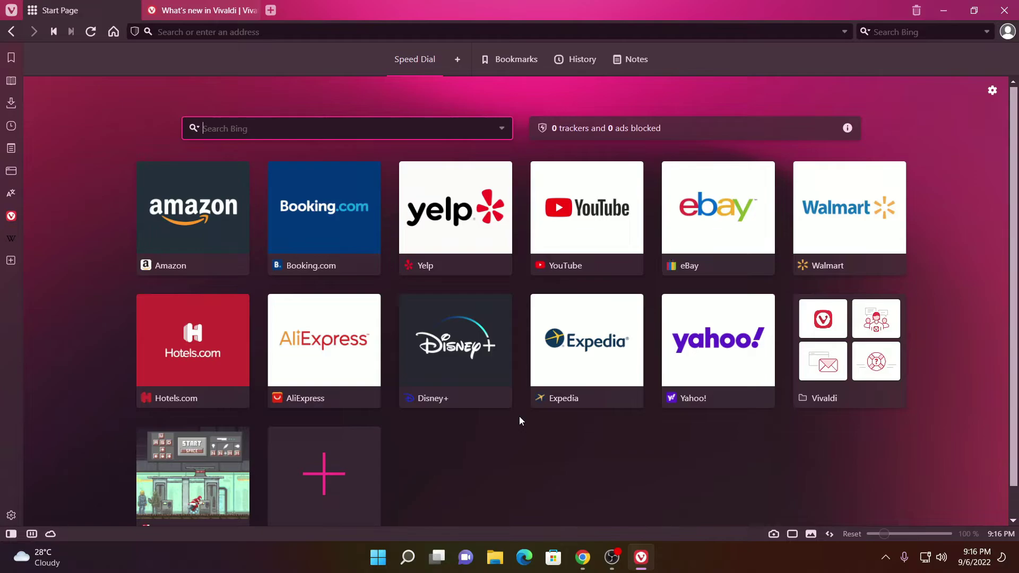
pyautogui.click(943, 11)
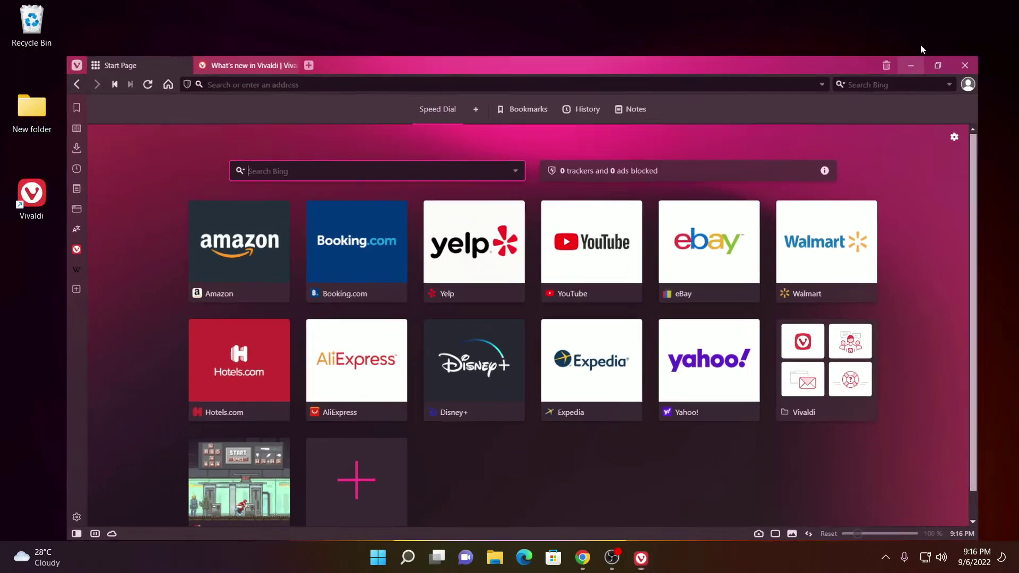
# - Open Windows Settings > Apps > Default apps and search the app list for 'viva'
pyautogui.click(378, 557)
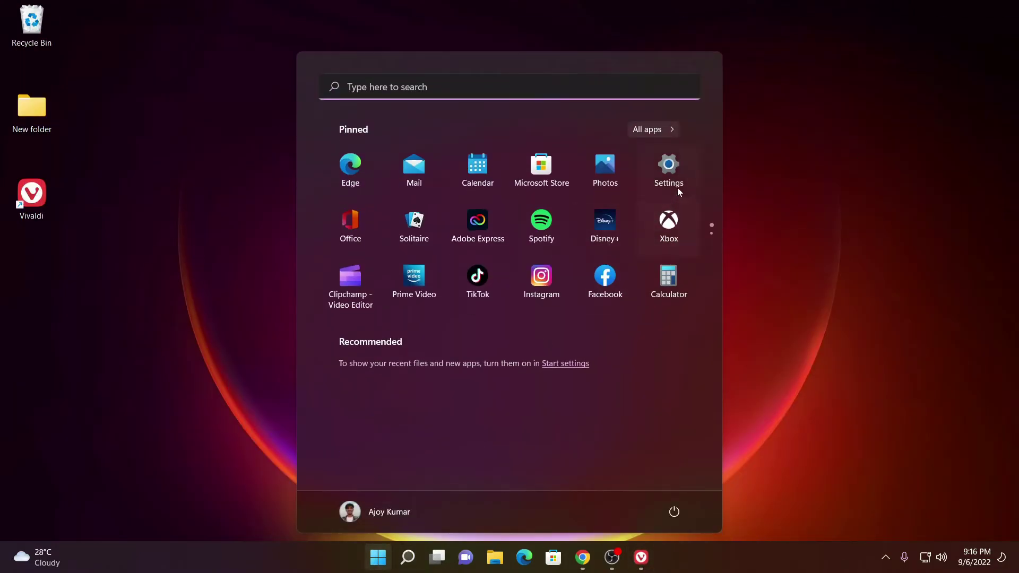
pyautogui.click(685, 175)
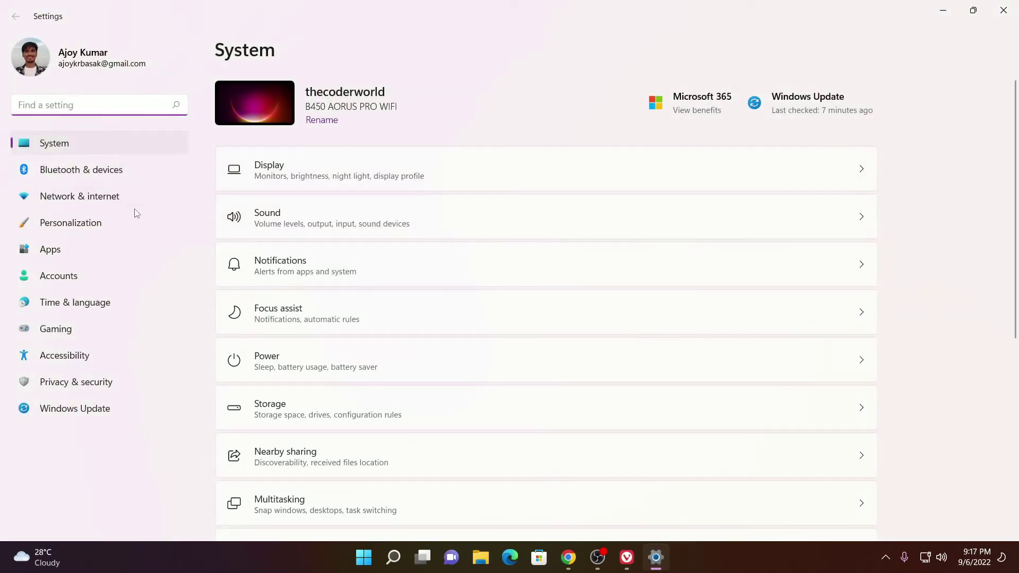
pyautogui.click(114, 250)
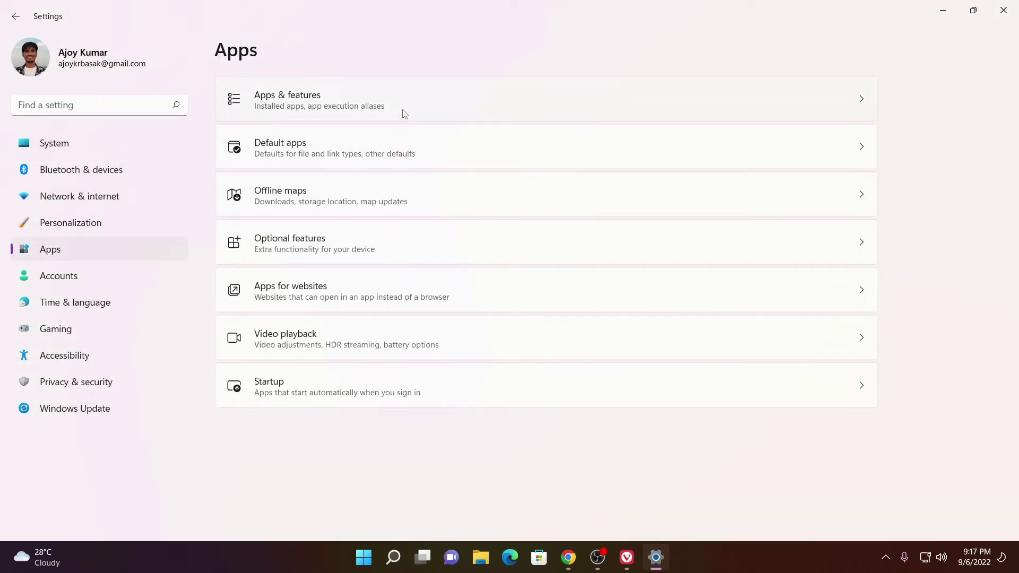
pyautogui.click(396, 151)
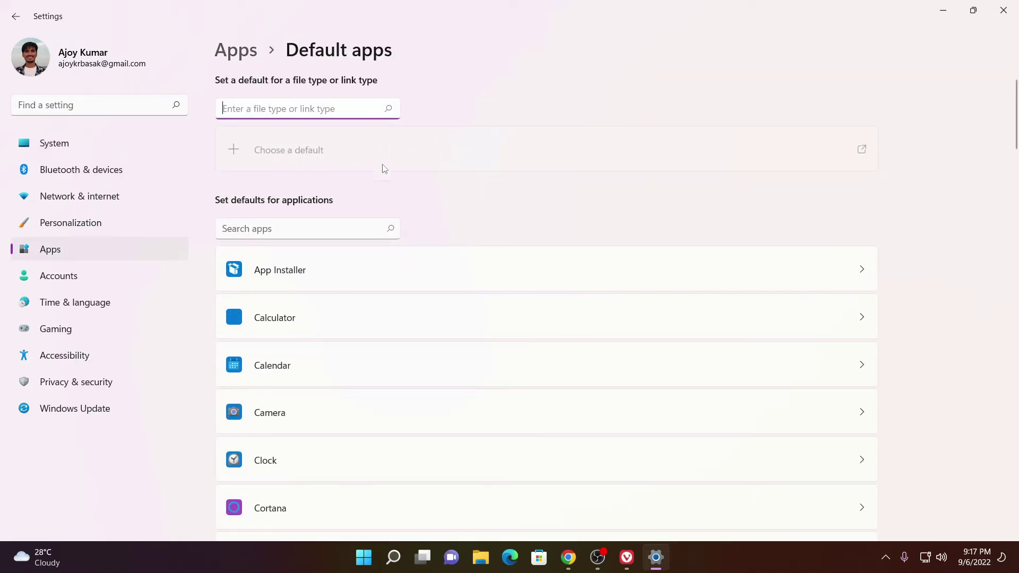
pyautogui.click(288, 232)
pyautogui.write('v')
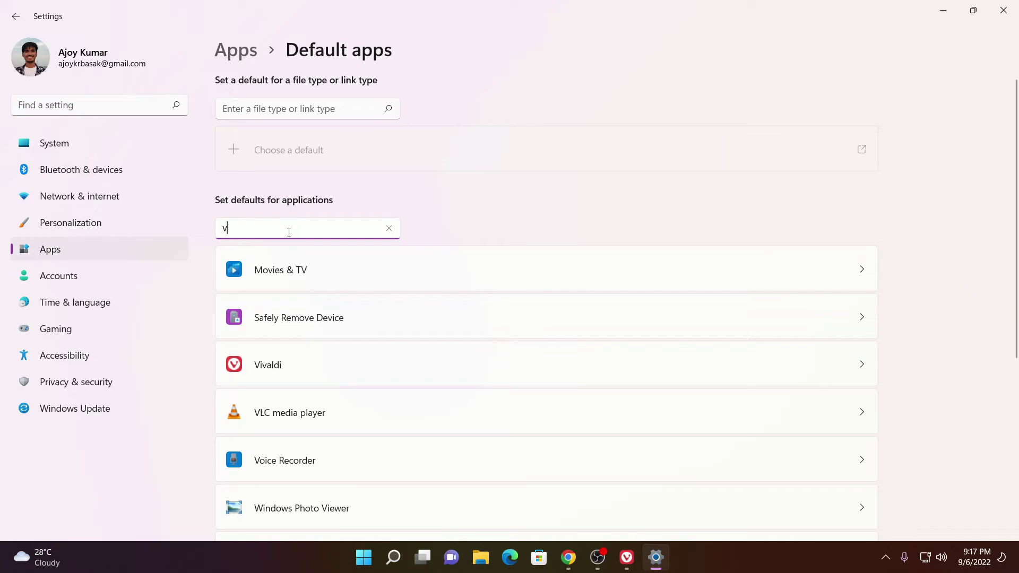
pyautogui.write('iva')
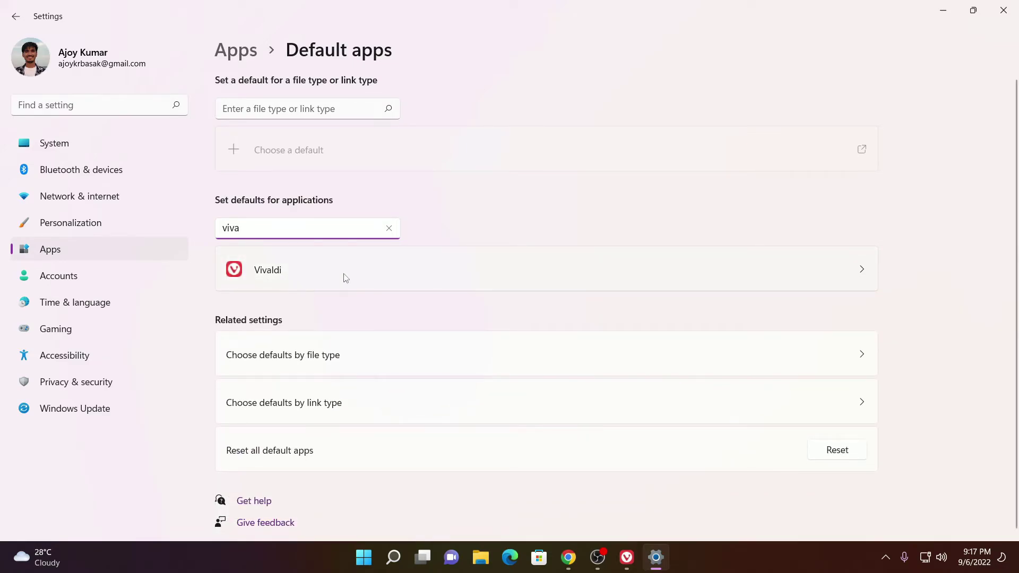
# - Make Vivaldi the default browser for .htm and .html, then minimize Settings
pyautogui.click(862, 271)
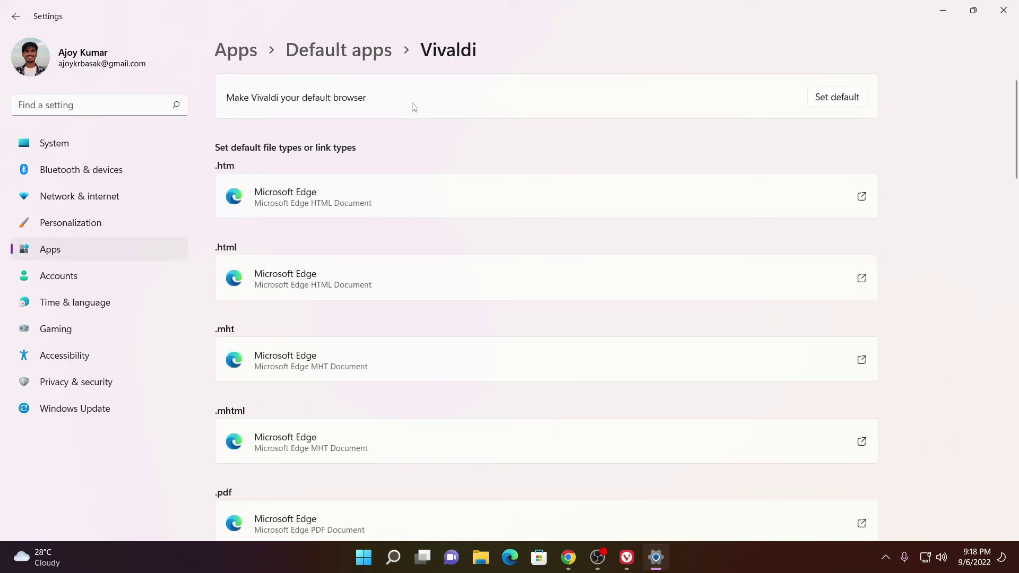
pyautogui.click(834, 99)
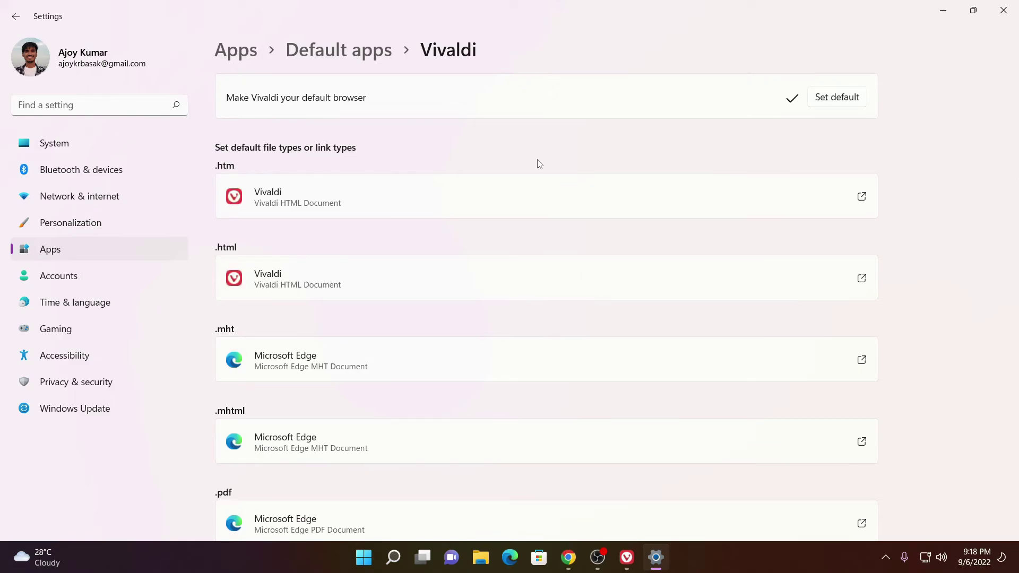
pyautogui.scroll(-5, 533, 230)
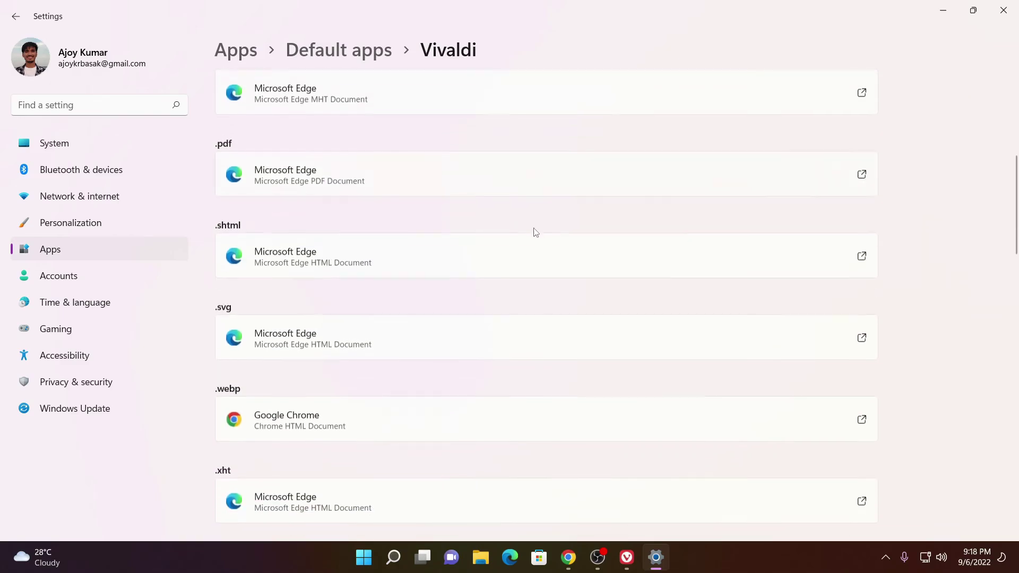
pyautogui.scroll(-5, 546, 281)
pyautogui.scroll(-4, 546, 287)
pyautogui.scroll(4, 704, 273)
pyautogui.scroll(5, 705, 272)
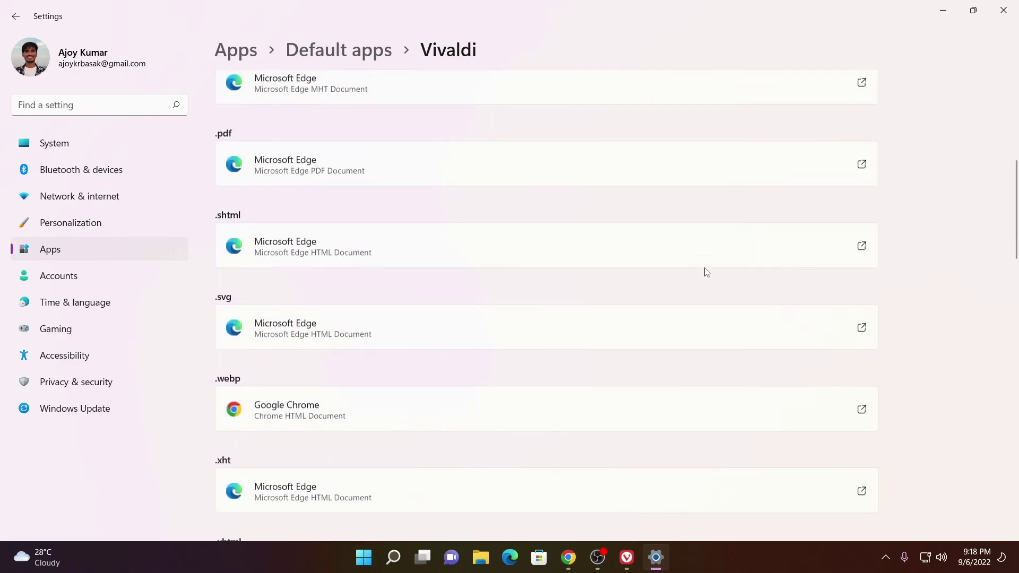
pyautogui.scroll(5, 702, 273)
pyautogui.click(942, 10)
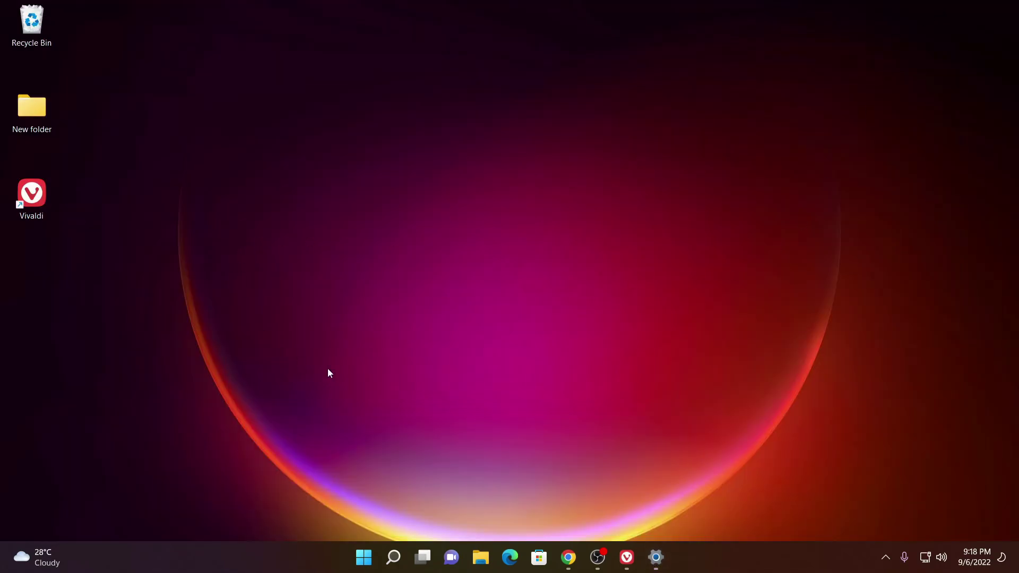
pyautogui.click(626, 557)
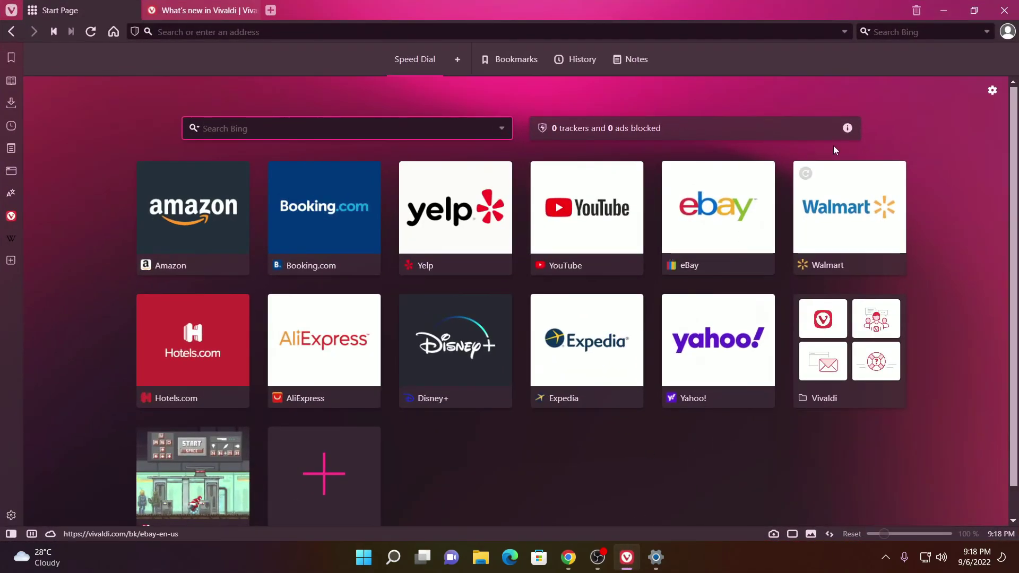
pyautogui.click(943, 11)
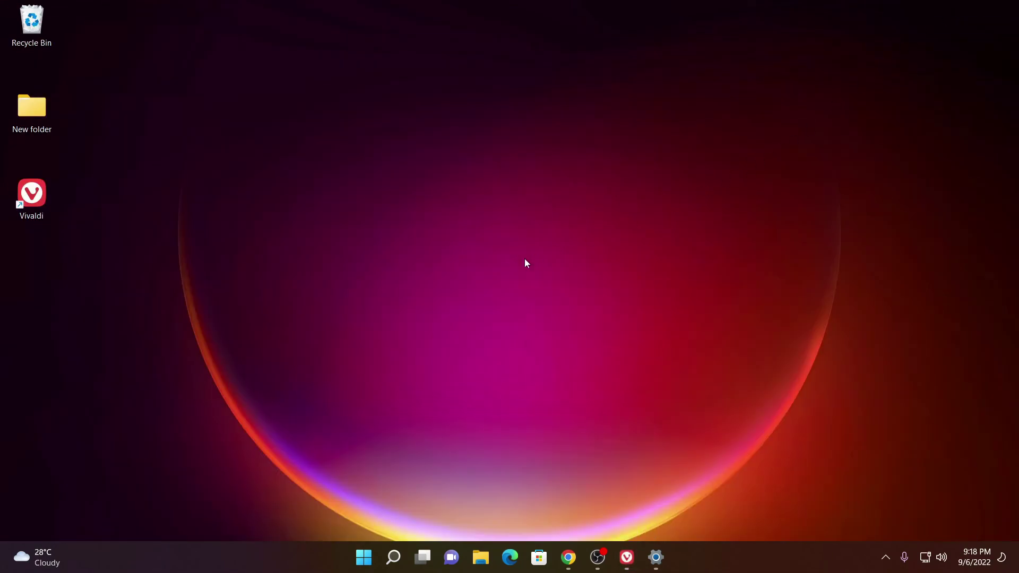